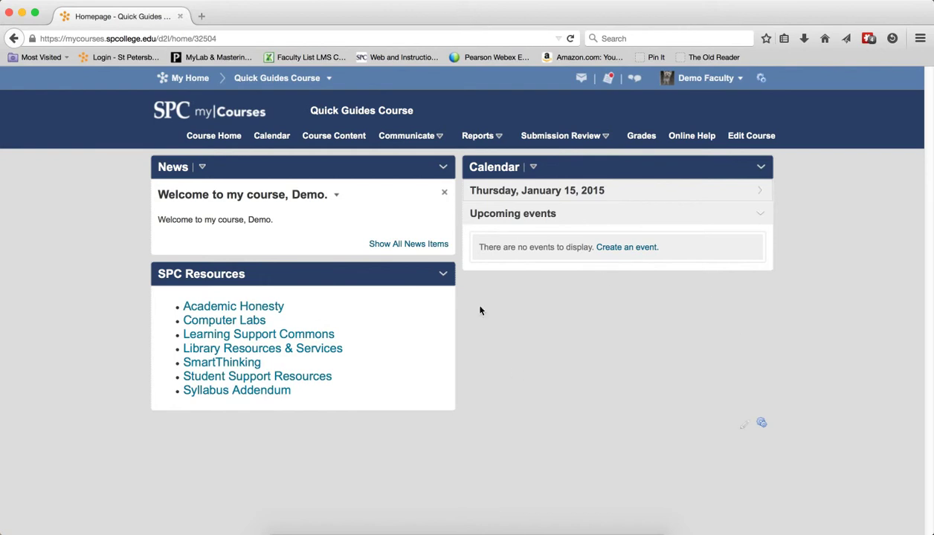
Step: Open the course's full Table of Contents and switch it into Bulk Edit mode
{"action": "left_click", "coordinate": [332, 136]}
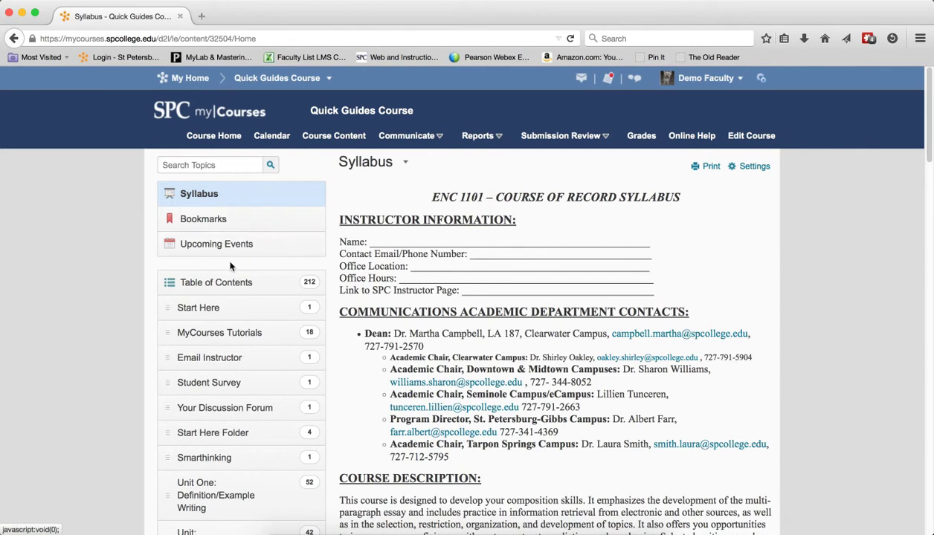
{"action": "left_click", "coordinate": [226, 288]}
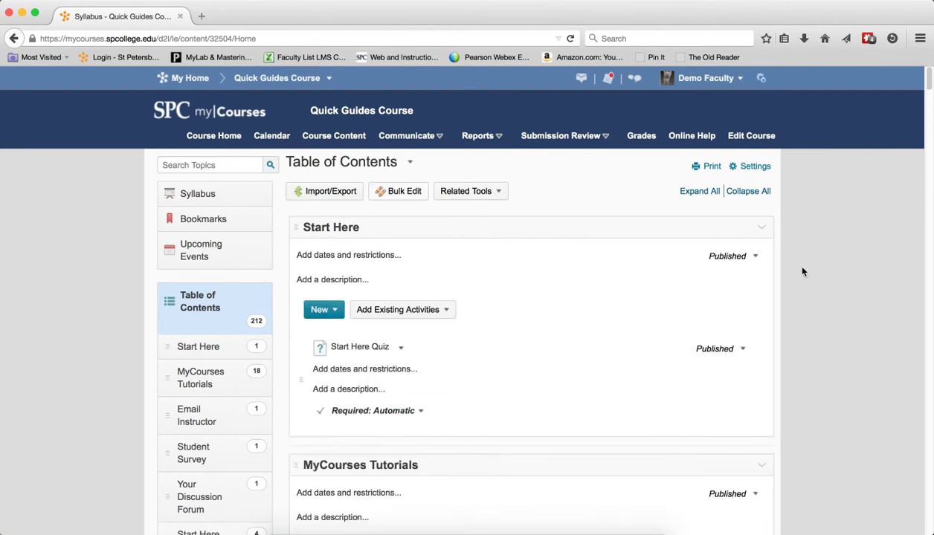
{"action": "left_click_drag", "start_coordinate": [930, 93], "coordinate": [922, 207]}
{"action": "scroll", "coordinate": [921, 207], "scroll_direction": "up", "scroll_amount": 15}
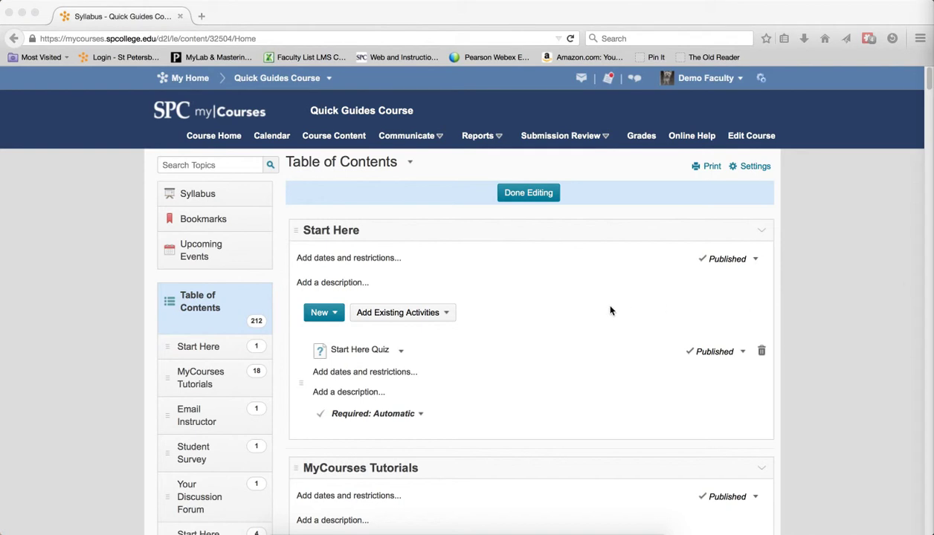
{"action": "scroll", "coordinate": [595, 301], "scroll_direction": "down", "scroll_amount": 1}
Step: Save Start Here's dates and restrictions, then close MyCourses Tutorials' date settings unchanged
{"action": "left_click", "coordinate": [360, 260]}
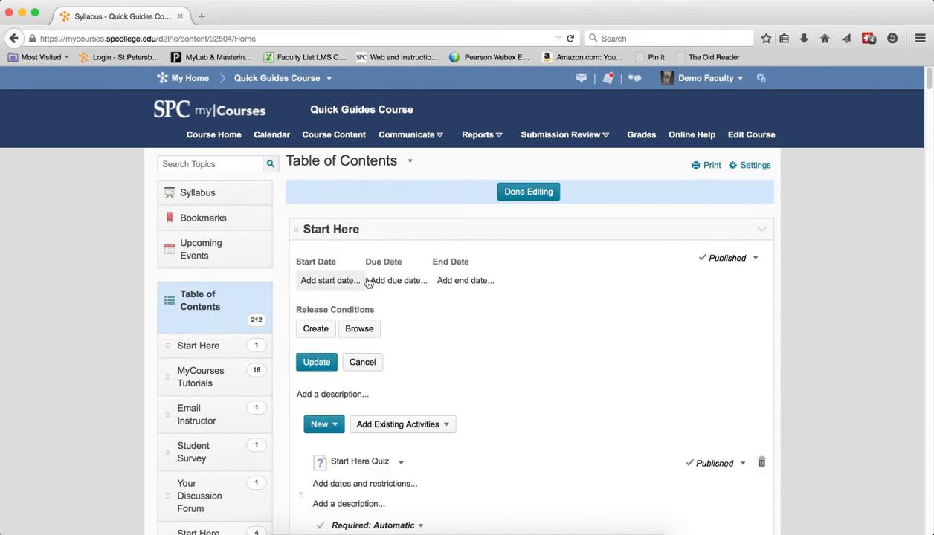
{"action": "left_click", "coordinate": [316, 363]}
{"action": "scroll", "coordinate": [451, 361], "scroll_direction": "down", "scroll_amount": 1}
{"action": "scroll", "coordinate": [452, 361], "scroll_direction": "down", "scroll_amount": 5}
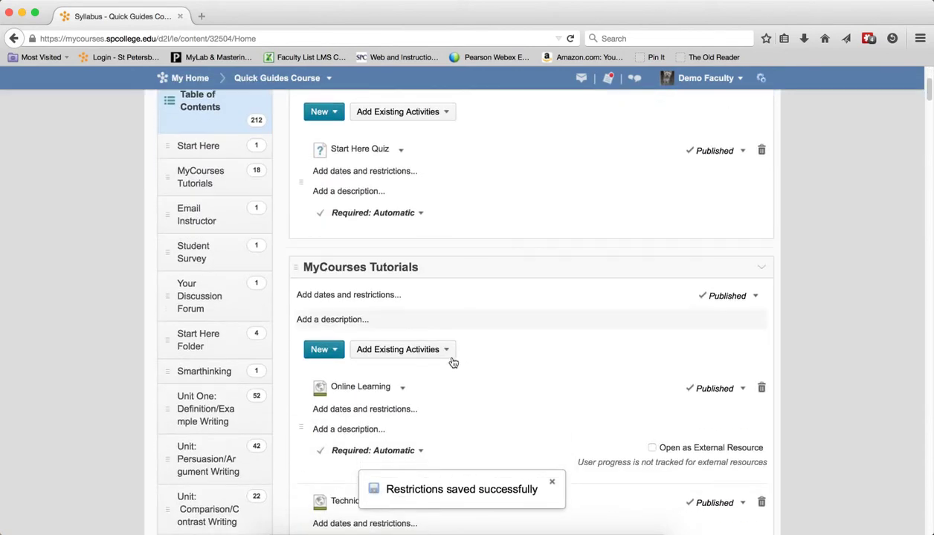
{"action": "left_click", "coordinate": [349, 295]}
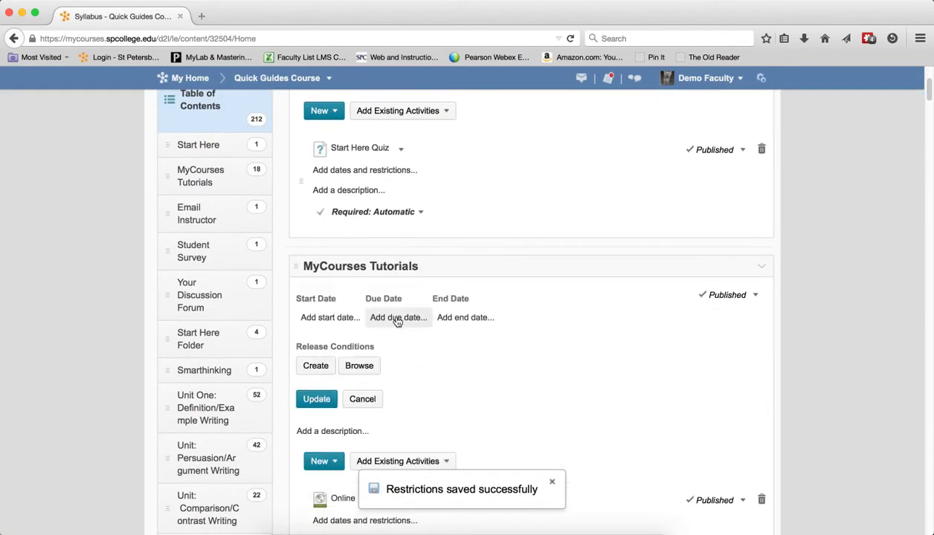
{"action": "left_click", "coordinate": [364, 400]}
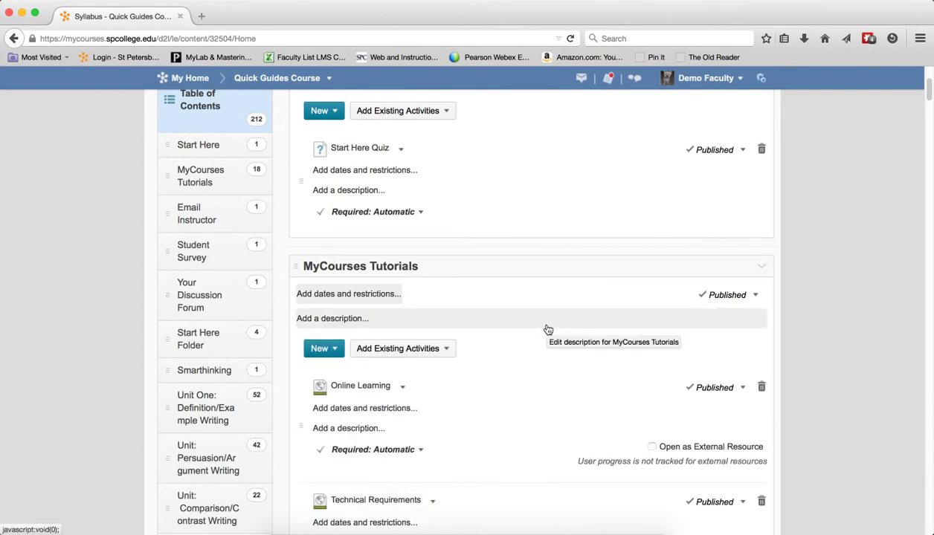
{"action": "scroll", "coordinate": [548, 329], "scroll_direction": "up", "scroll_amount": 3}
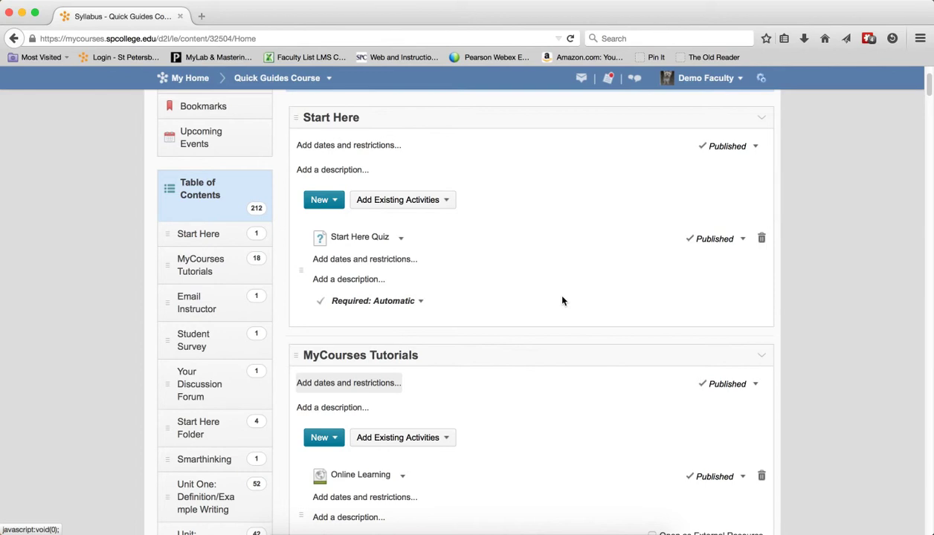
Step: Change Start Here Quiz and Reminder About Introduction to MyCourses from Published to Draft
{"action": "left_click", "coordinate": [746, 241]}
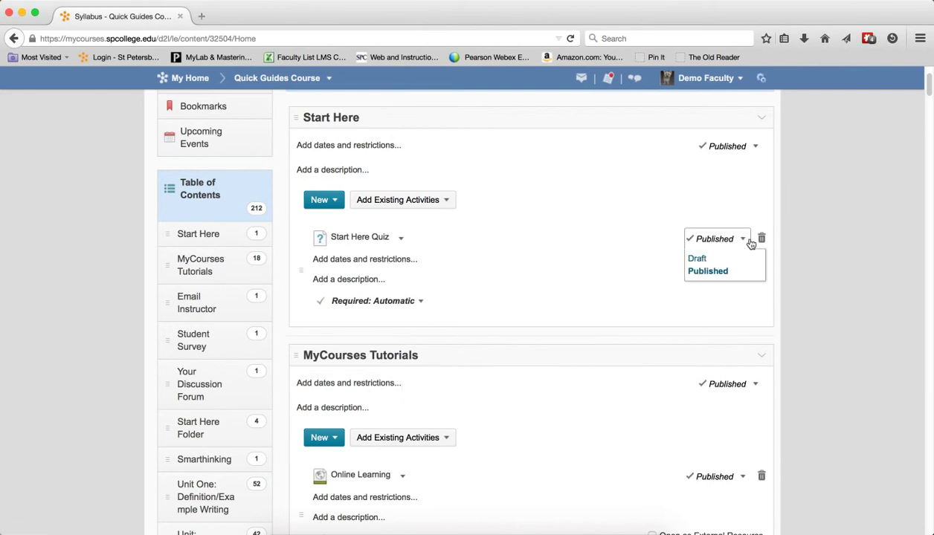
{"action": "left_click", "coordinate": [697, 259]}
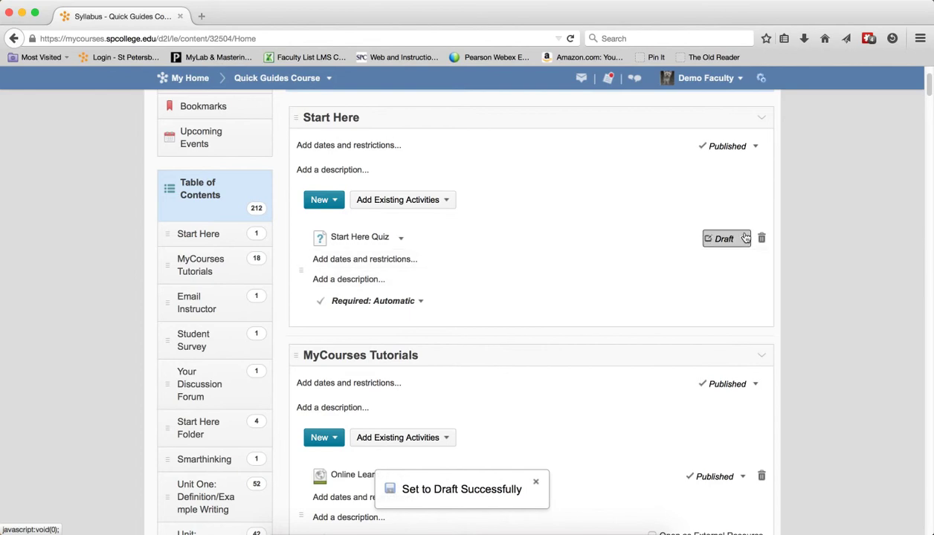
{"action": "scroll", "coordinate": [733, 305], "scroll_direction": "down", "scroll_amount": 12}
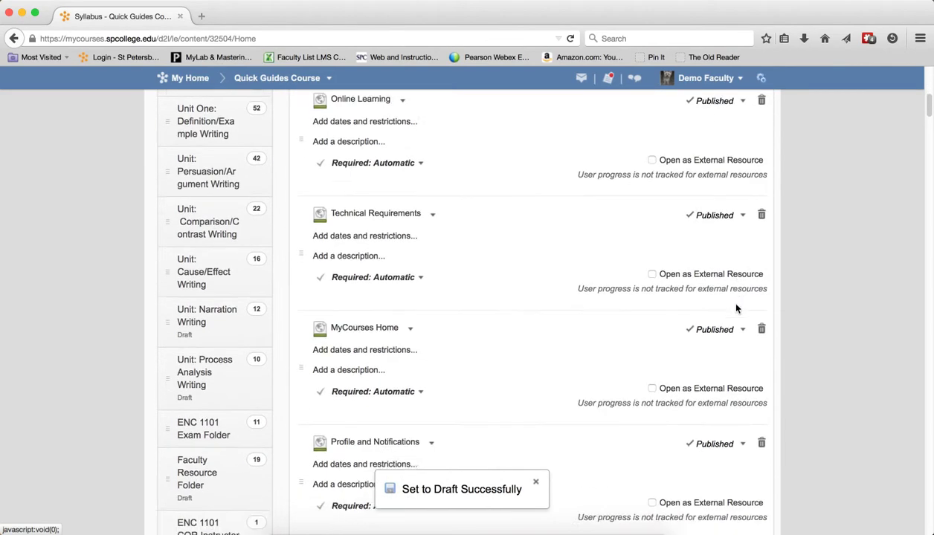
{"action": "scroll", "coordinate": [736, 309], "scroll_direction": "down", "scroll_amount": 15}
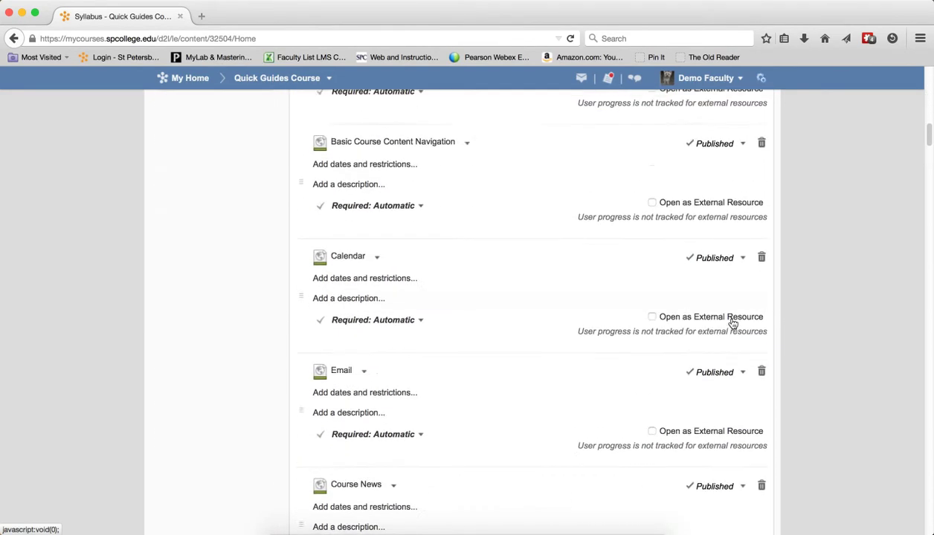
{"action": "scroll", "coordinate": [732, 322], "scroll_direction": "down", "scroll_amount": 18}
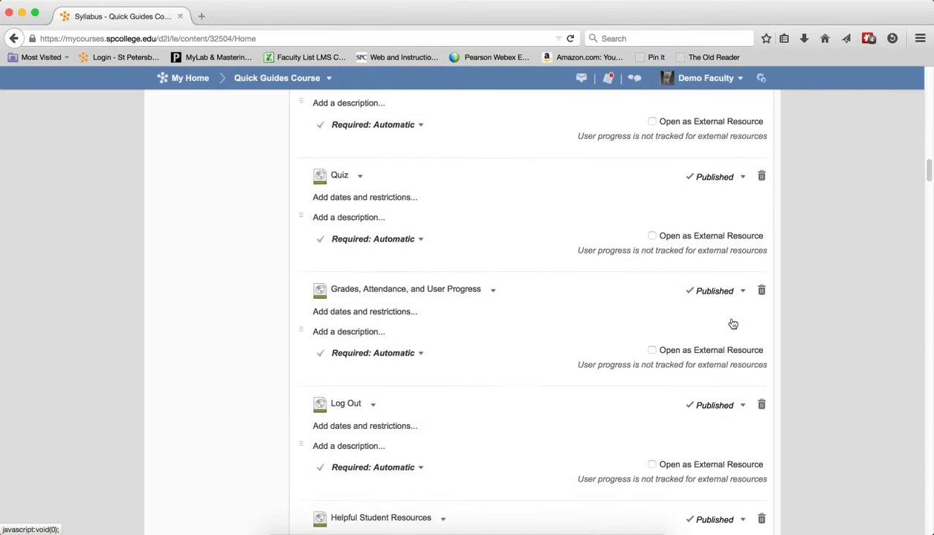
{"action": "left_click", "coordinate": [731, 310]}
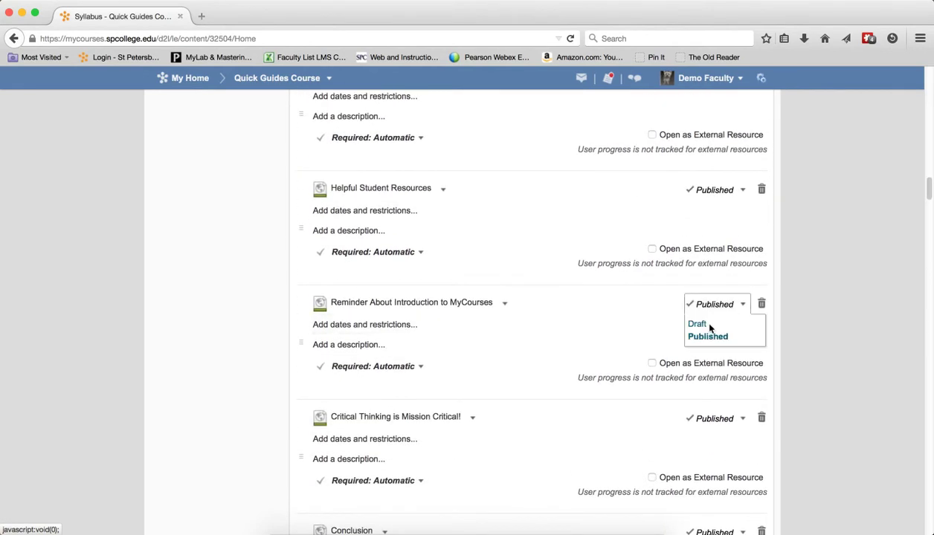
{"action": "left_click", "coordinate": [697, 324]}
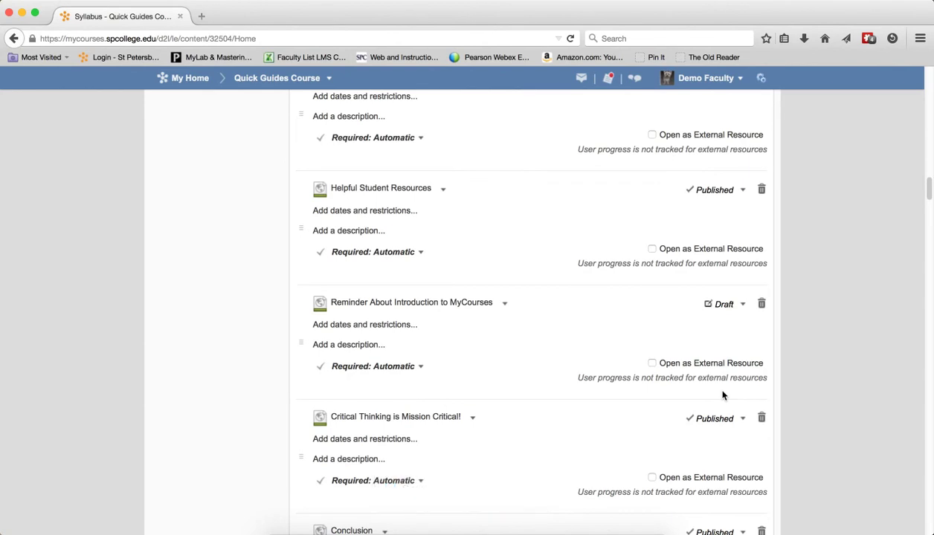
Step: Delete the Helpful Student Resources, Critical Thinking is Mission Critical!, and Conclusion topics
{"action": "left_click", "coordinate": [761, 192]}
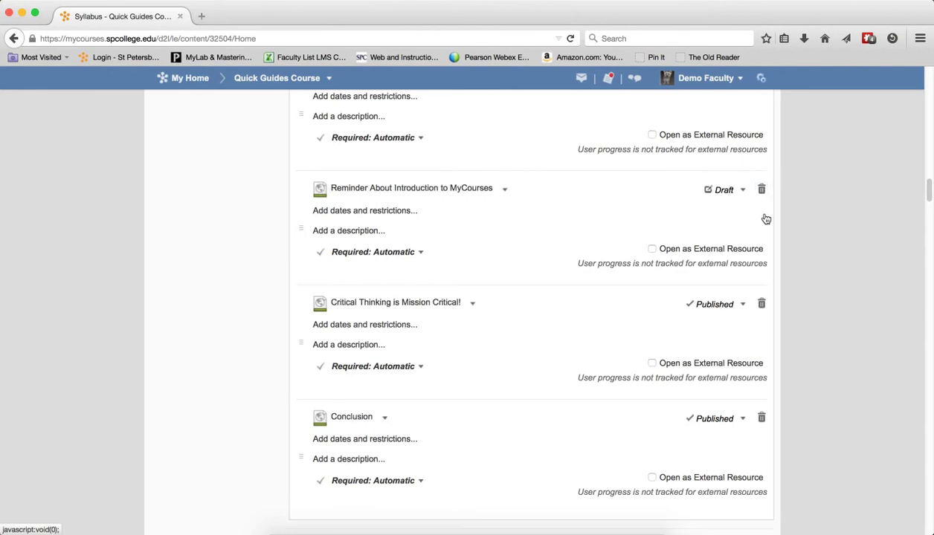
{"action": "left_click", "coordinate": [761, 304]}
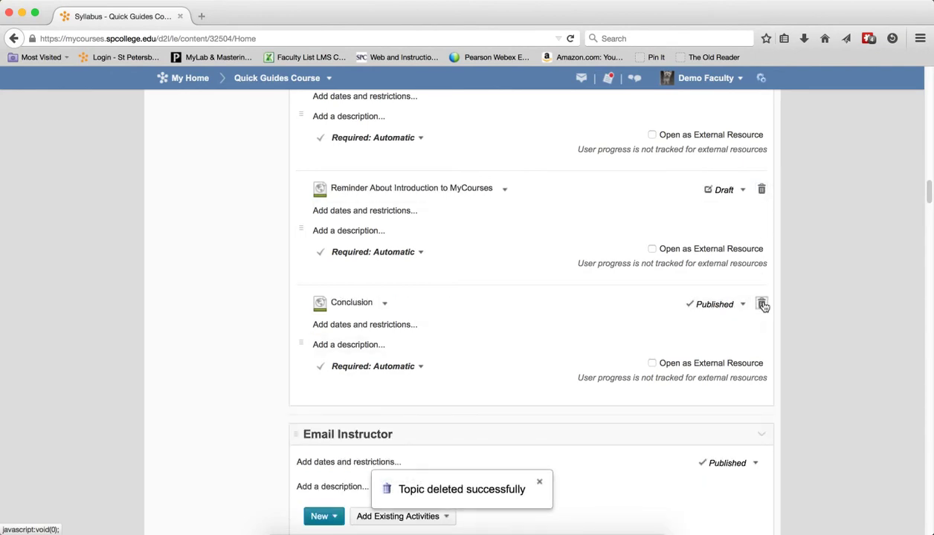
{"action": "left_click", "coordinate": [762, 312]}
{"action": "scroll", "coordinate": [786, 354], "scroll_direction": "down", "scroll_amount": 3}
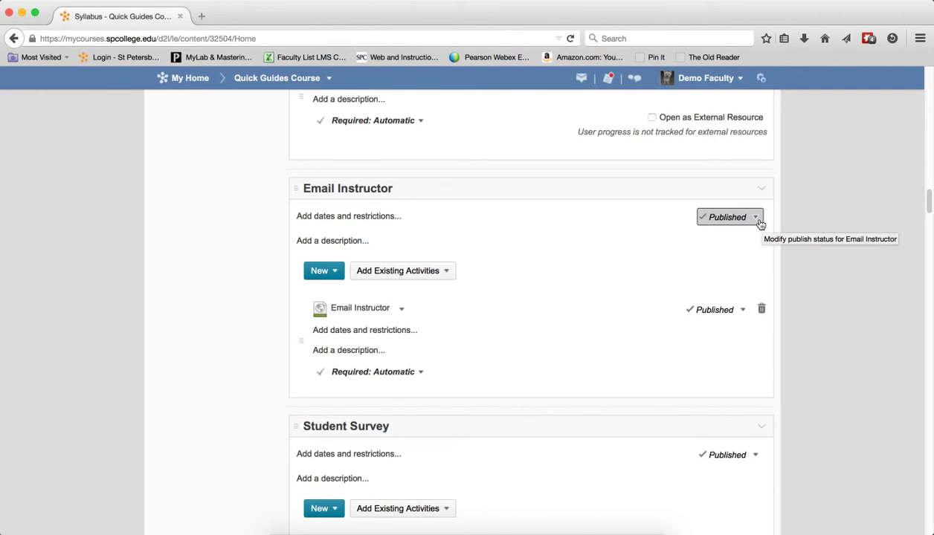
Step: Open the Reminder topic's completion options and description editor, then cancel both without changes
{"action": "scroll", "coordinate": [810, 244], "scroll_direction": "up", "scroll_amount": 2}
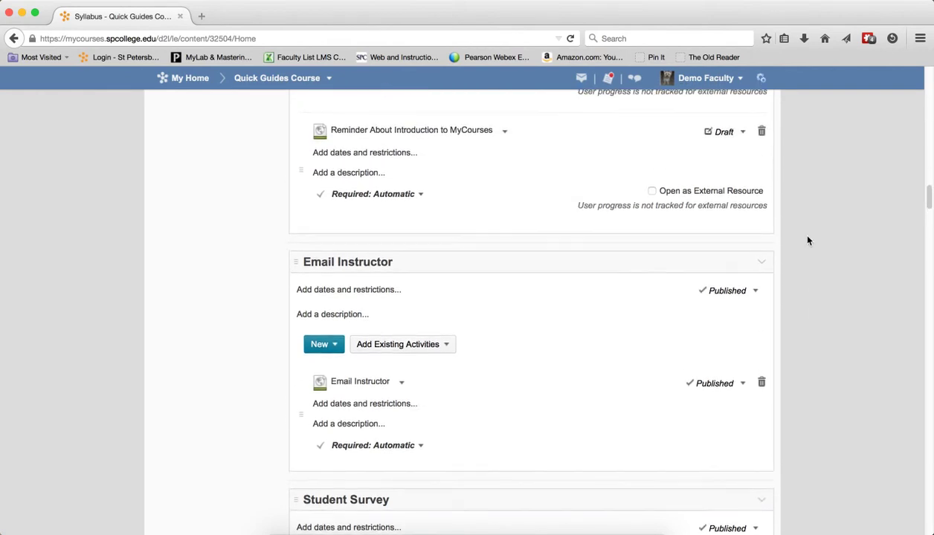
{"action": "left_click", "coordinate": [420, 196]}
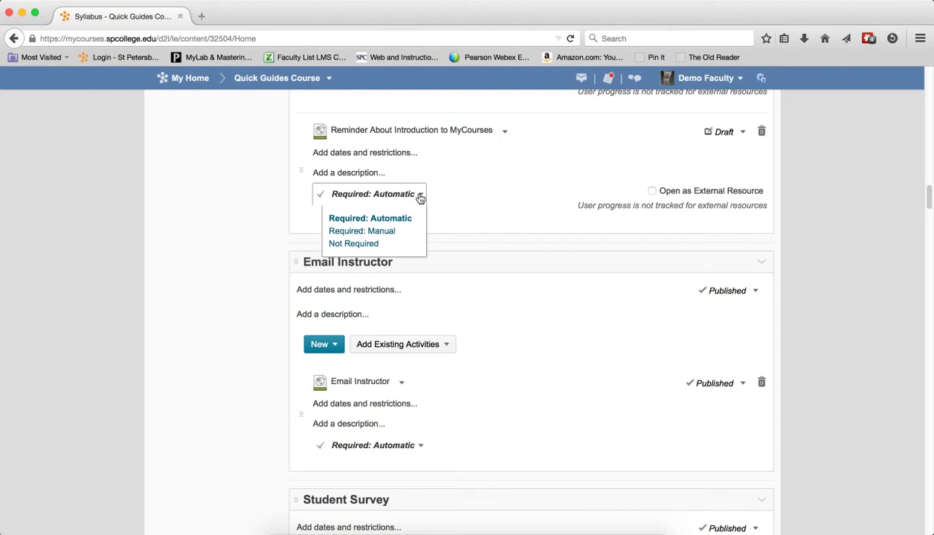
{"action": "left_click", "coordinate": [447, 184]}
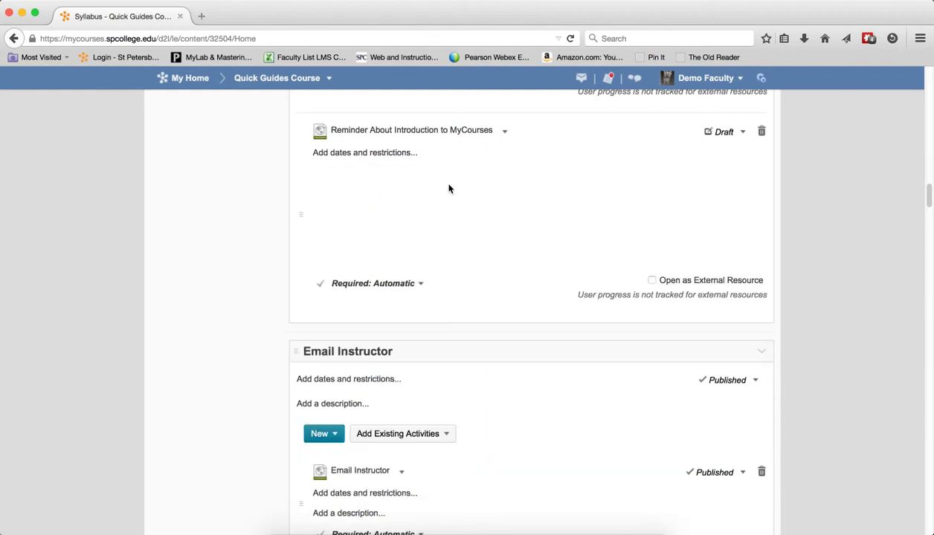
{"action": "left_click", "coordinate": [414, 307]}
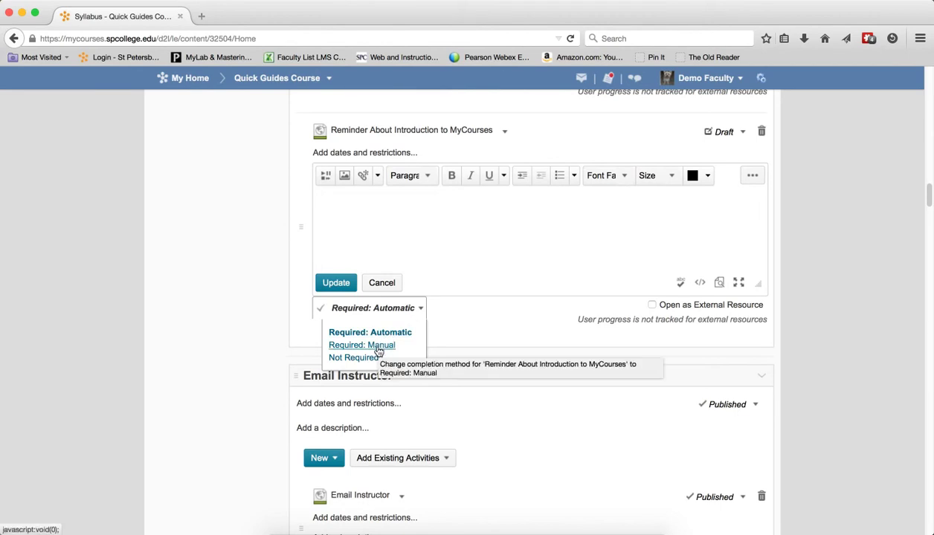
{"action": "left_click", "coordinate": [488, 324]}
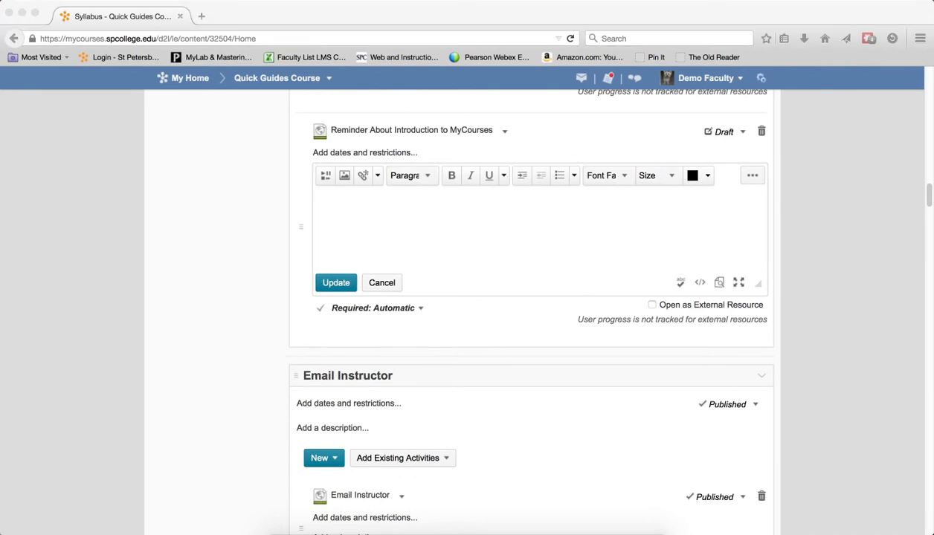
{"action": "scroll", "coordinate": [706, 333], "scroll_direction": "down", "scroll_amount": 1}
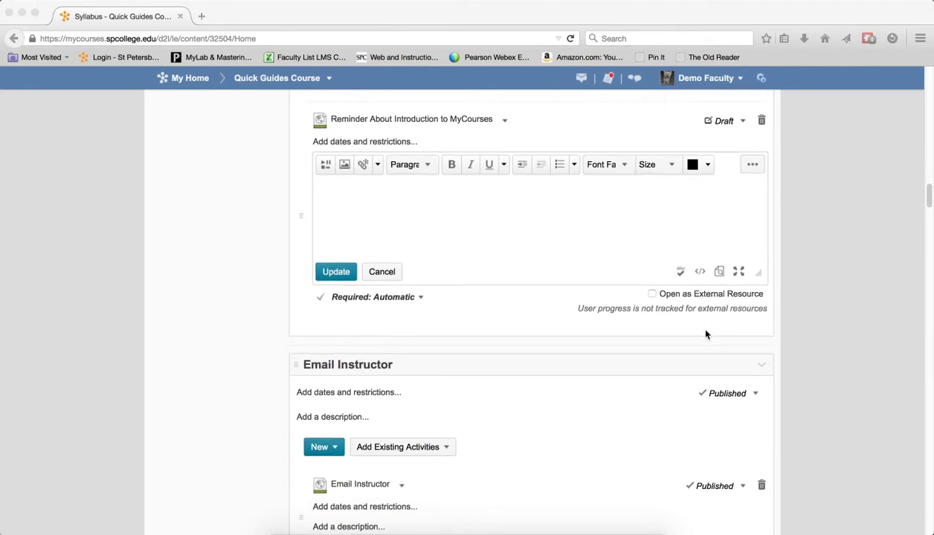
{"action": "scroll", "coordinate": [707, 333], "scroll_direction": "up", "scroll_amount": 2}
{"action": "left_click", "coordinate": [388, 343]}
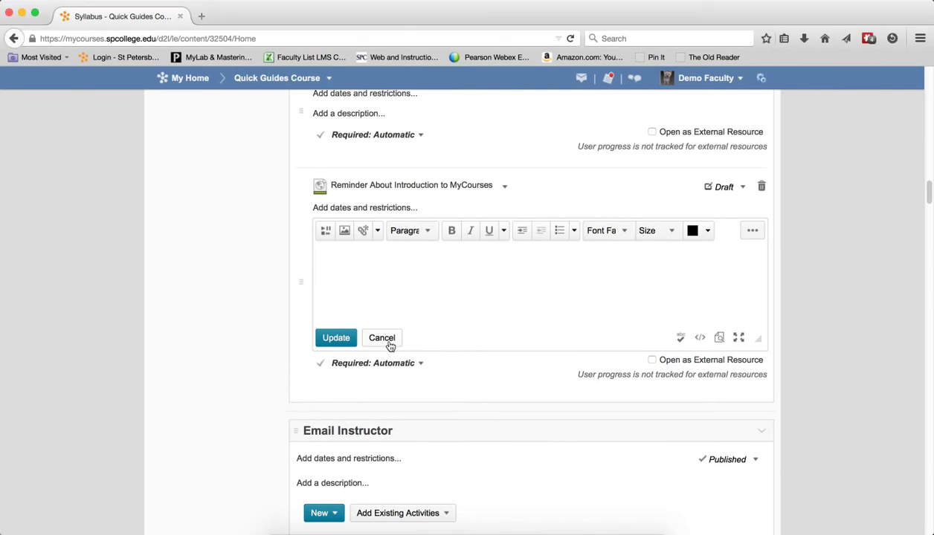
{"action": "left_click", "coordinate": [388, 338]}
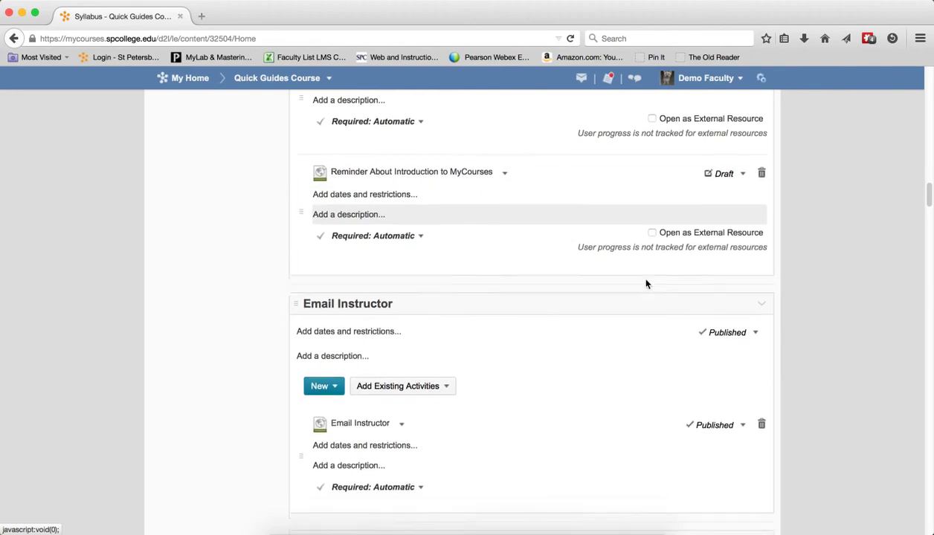
Step: Enable the 'Open as External Resource' checkbox on the Quiz topic
{"action": "scroll", "coordinate": [645, 283], "scroll_direction": "up", "scroll_amount": 5}
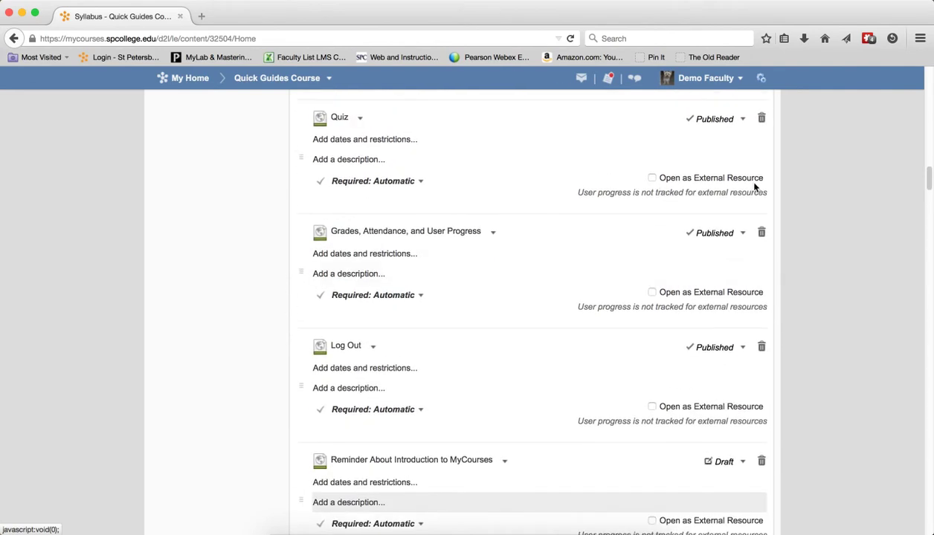
{"action": "left_click", "coordinate": [651, 179]}
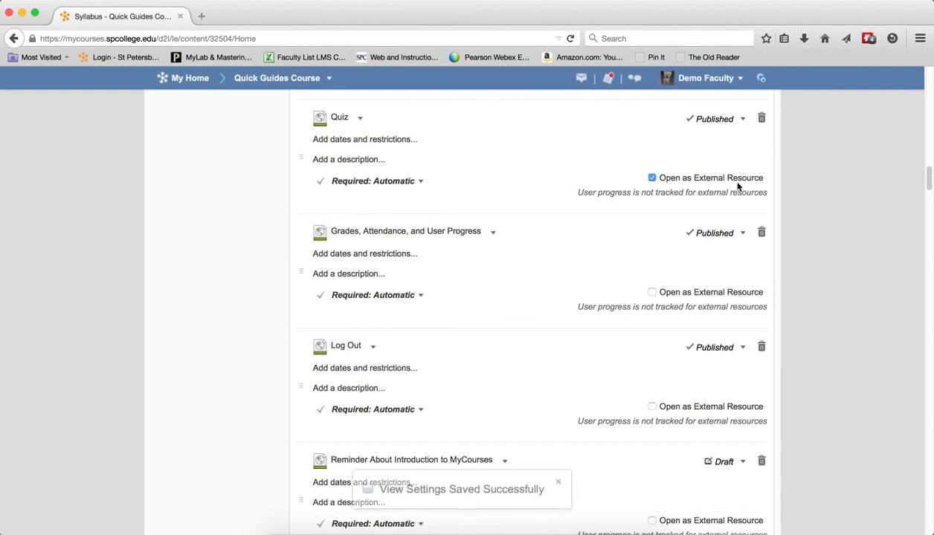
{"action": "scroll", "coordinate": [724, 182], "scroll_direction": "up", "scroll_amount": 5}
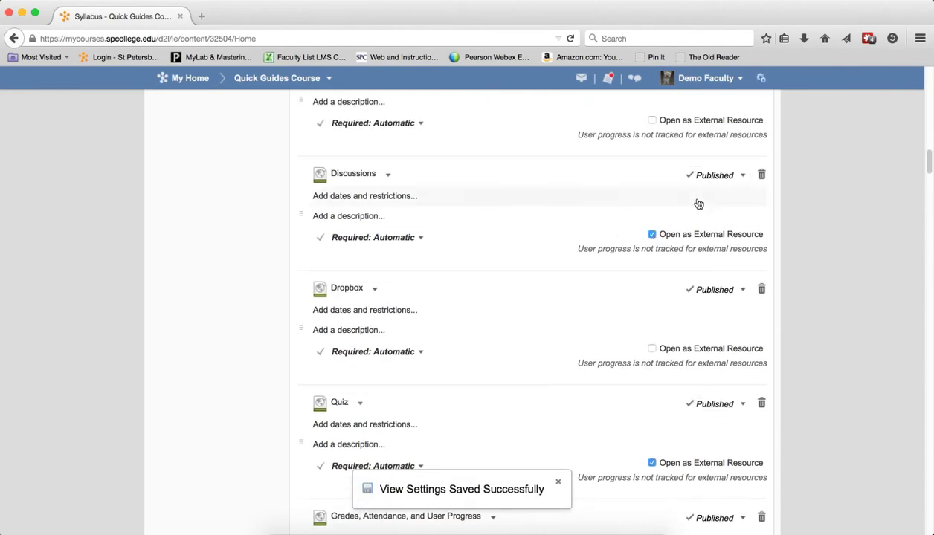
{"action": "scroll", "coordinate": [697, 202], "scroll_direction": "up", "scroll_amount": 12}
{"action": "scroll", "coordinate": [698, 202], "scroll_direction": "up", "scroll_amount": 10}
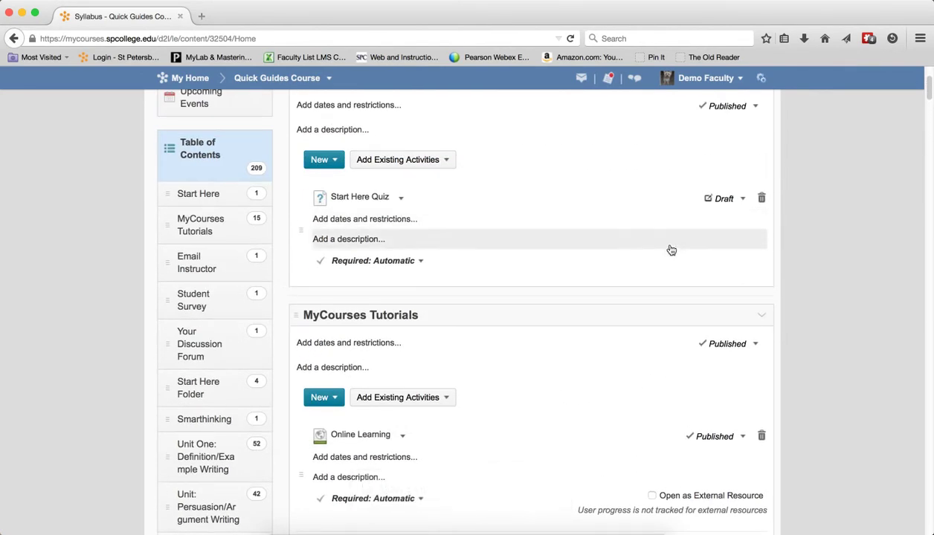
Step: Leave Bulk Edit mode with Done Editing and review the plain topic list
{"action": "scroll", "coordinate": [668, 248], "scroll_direction": "down", "scroll_amount": 12}
{"action": "scroll", "coordinate": [668, 248], "scroll_direction": "down", "scroll_amount": 14}
{"action": "scroll", "coordinate": [672, 295], "scroll_direction": "down", "scroll_amount": 9}
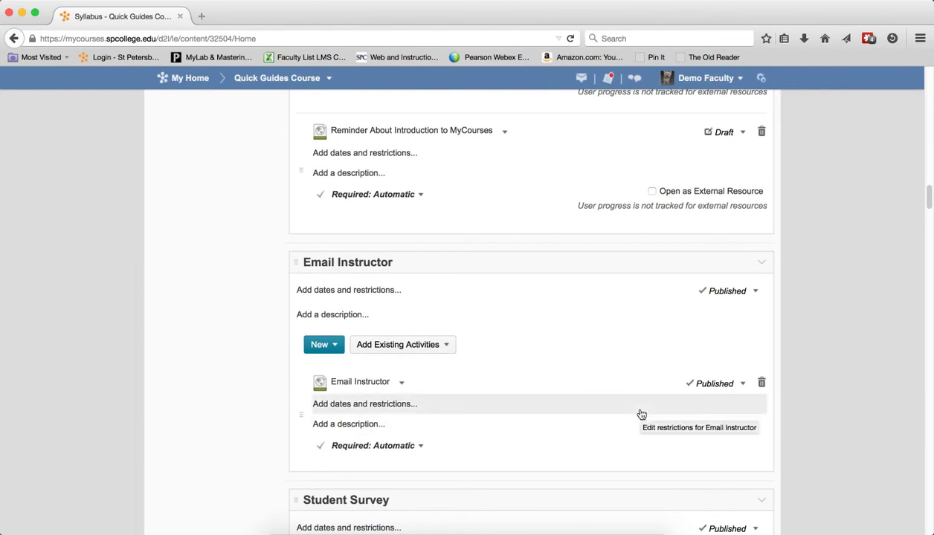
{"action": "scroll", "coordinate": [617, 364], "scroll_direction": "up", "scroll_amount": 15}
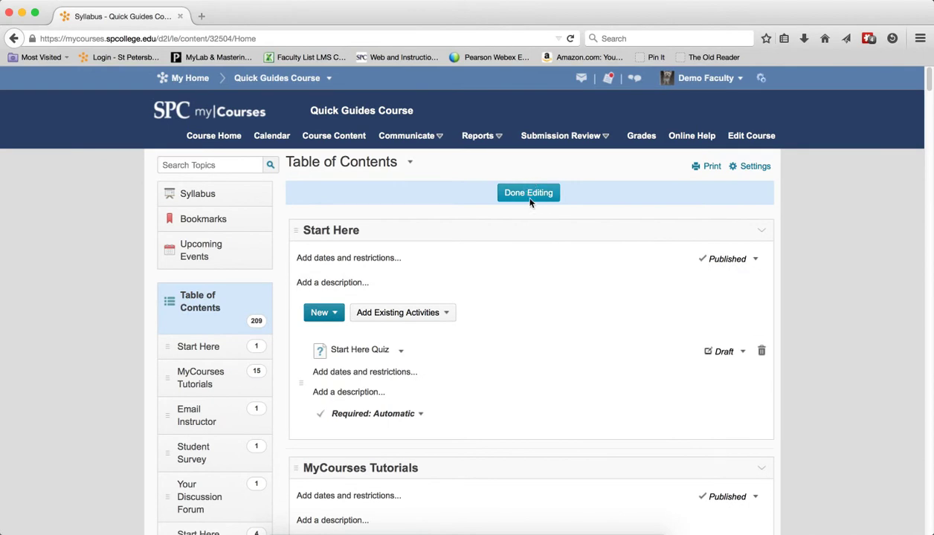
{"action": "left_click", "coordinate": [538, 195]}
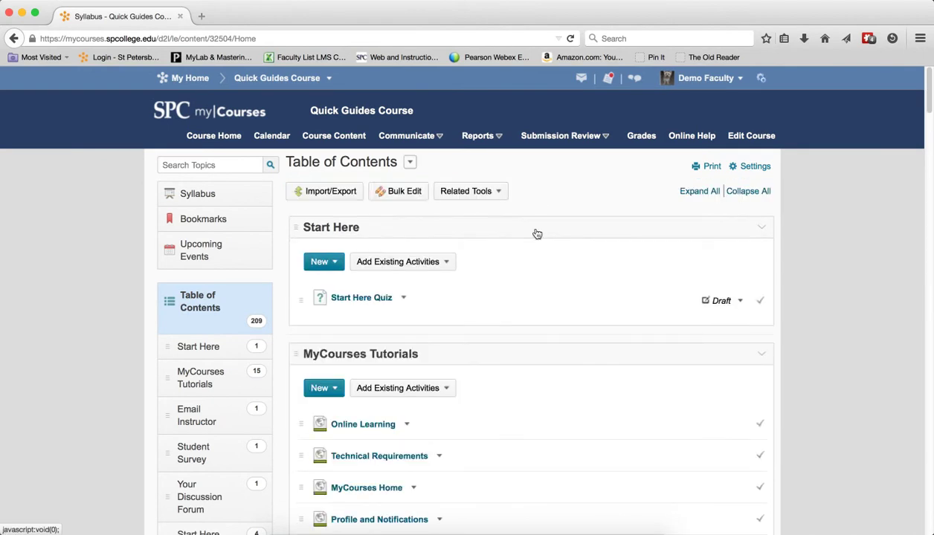
{"action": "scroll", "coordinate": [518, 271], "scroll_direction": "down", "scroll_amount": 3}
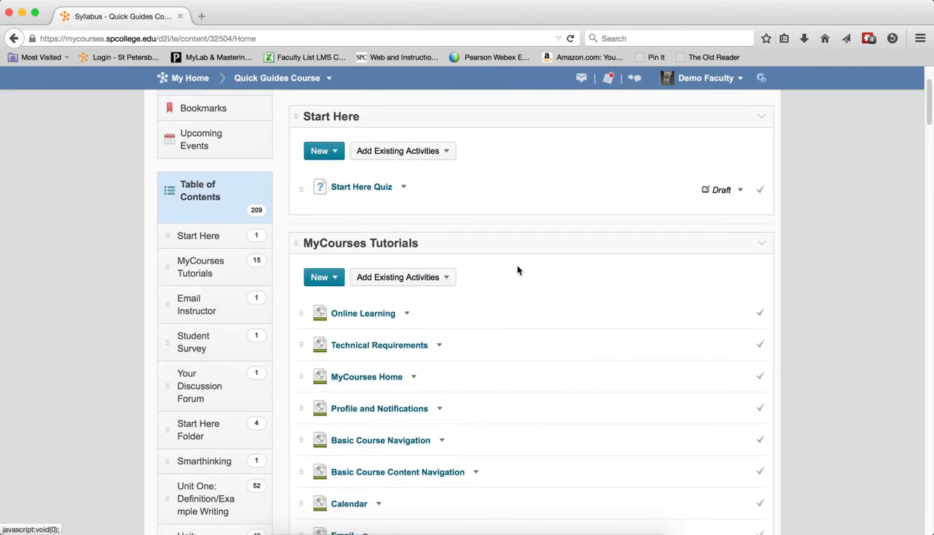
{"action": "scroll", "coordinate": [342, 423], "scroll_direction": "down", "scroll_amount": 2}
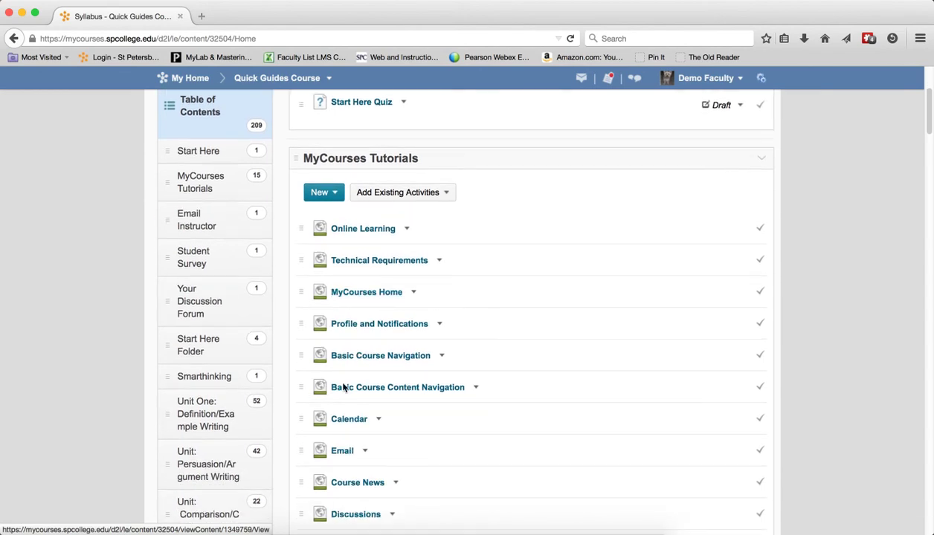
Step: Open the Unit One: Definition/Example Writing module and scroll through its lessons
{"action": "left_click", "coordinate": [196, 415]}
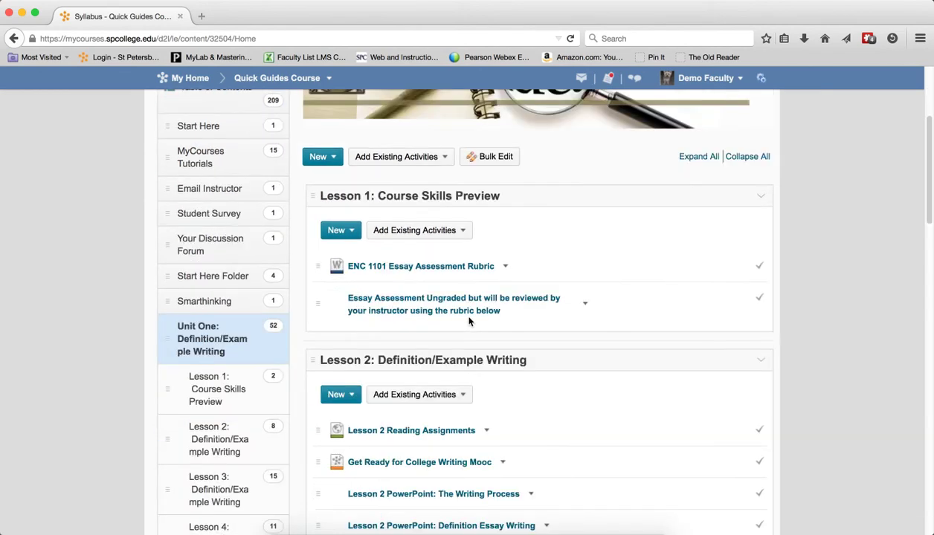
{"action": "scroll", "coordinate": [483, 154], "scroll_direction": "up", "scroll_amount": 1}
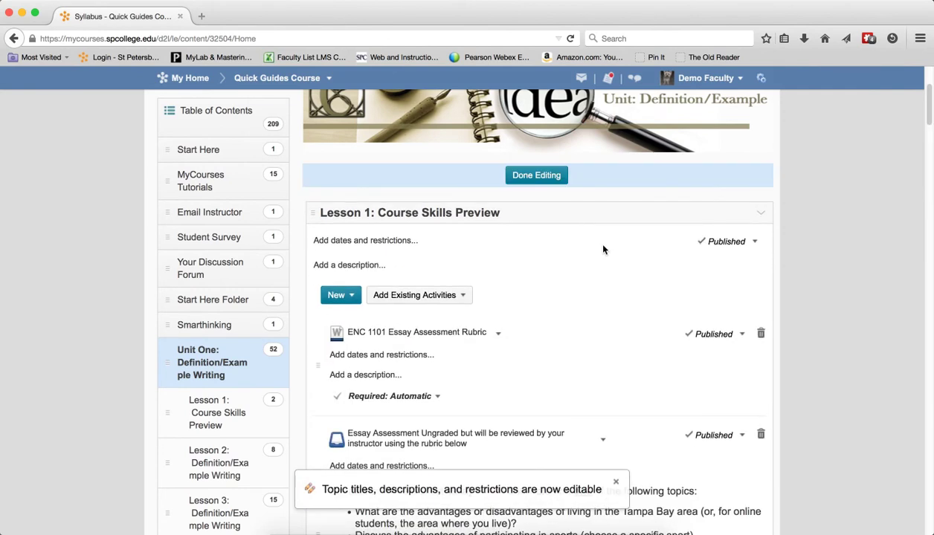
{"action": "scroll", "coordinate": [669, 335], "scroll_direction": "down", "scroll_amount": 10}
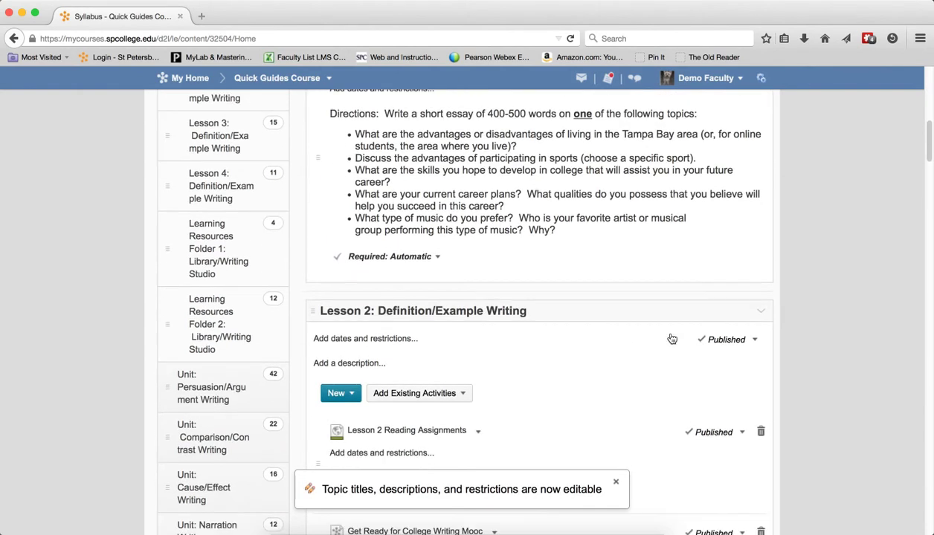
{"action": "scroll", "coordinate": [671, 339], "scroll_direction": "down", "scroll_amount": 4}
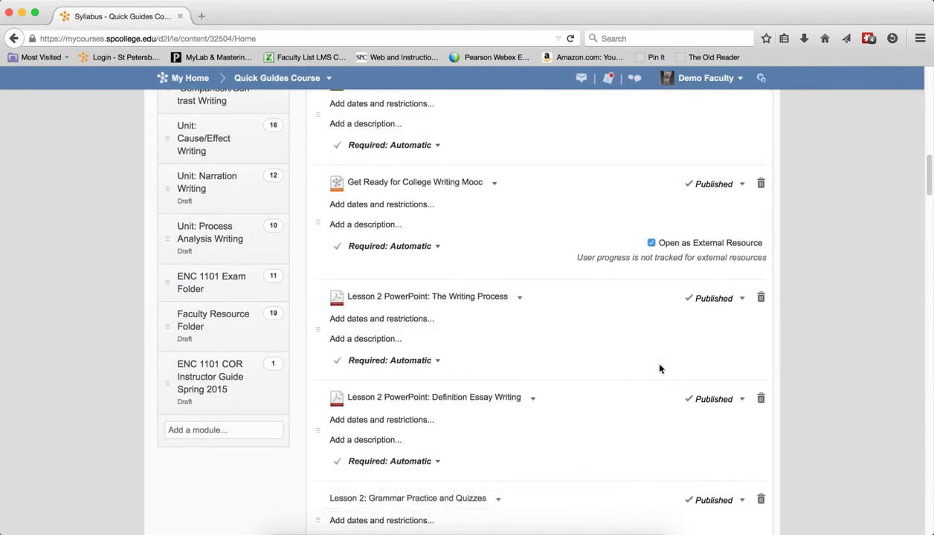
{"action": "scroll", "coordinate": [659, 368], "scroll_direction": "down", "scroll_amount": 2}
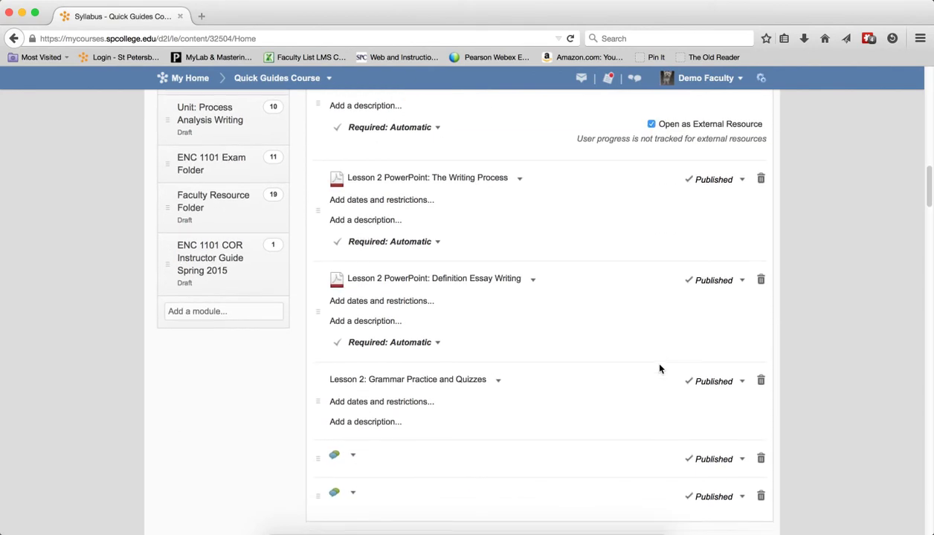
{"action": "scroll", "coordinate": [659, 369], "scroll_direction": "up", "scroll_amount": 6}
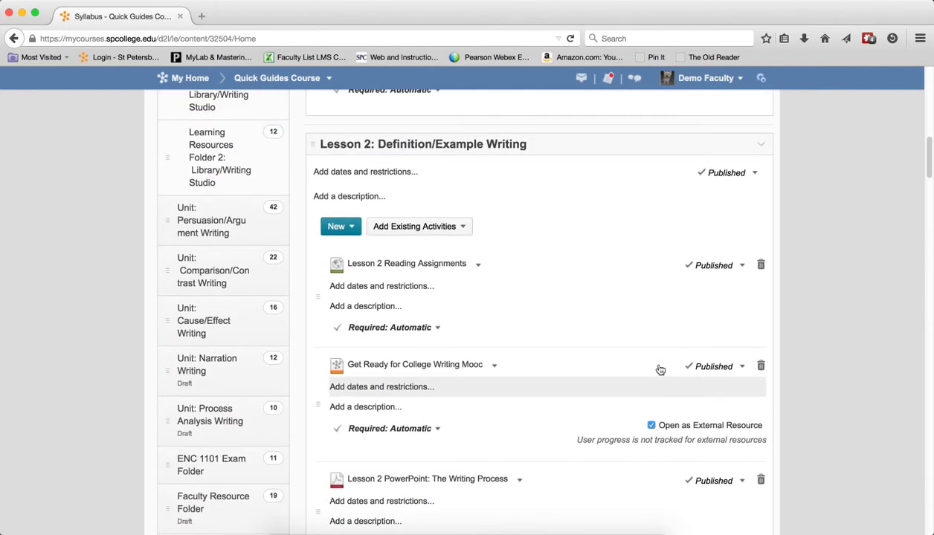
{"action": "scroll", "coordinate": [659, 369], "scroll_direction": "up", "scroll_amount": 6}
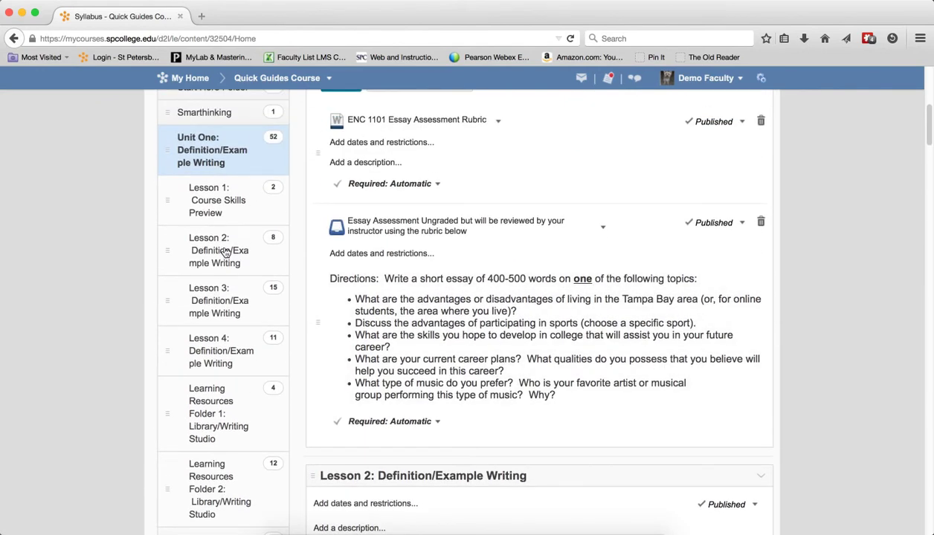
Step: Open Lesson 2: Definition/Example Writing and put its topics into Bulk Edit
{"action": "left_click", "coordinate": [225, 251]}
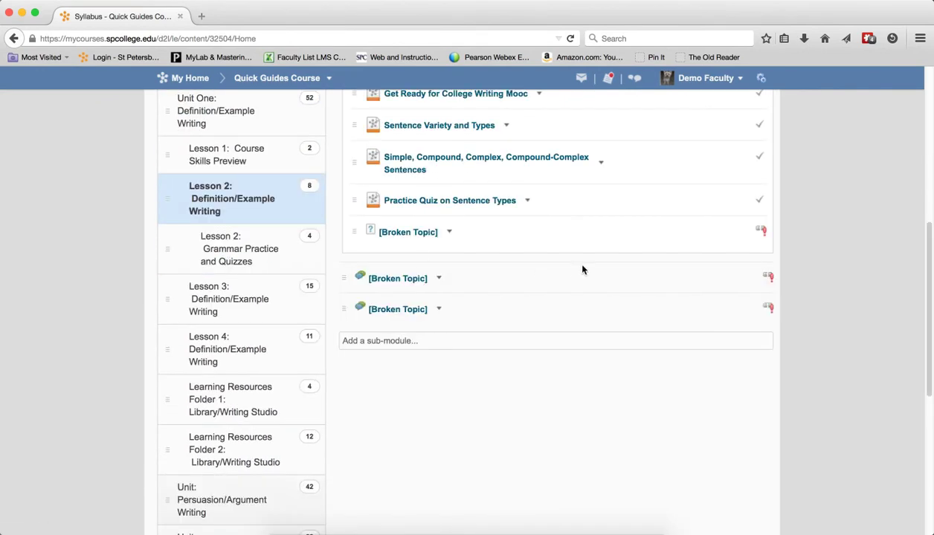
{"action": "left_click", "coordinate": [530, 239]}
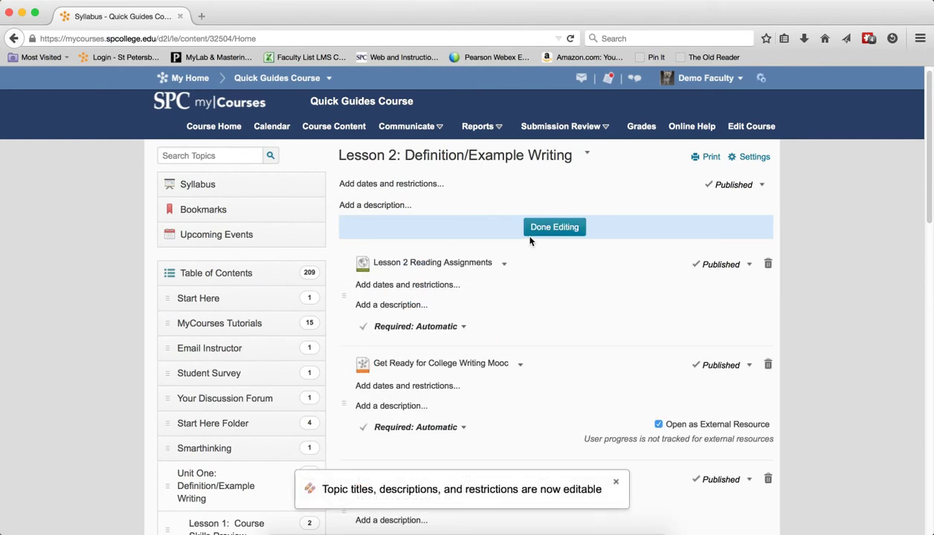